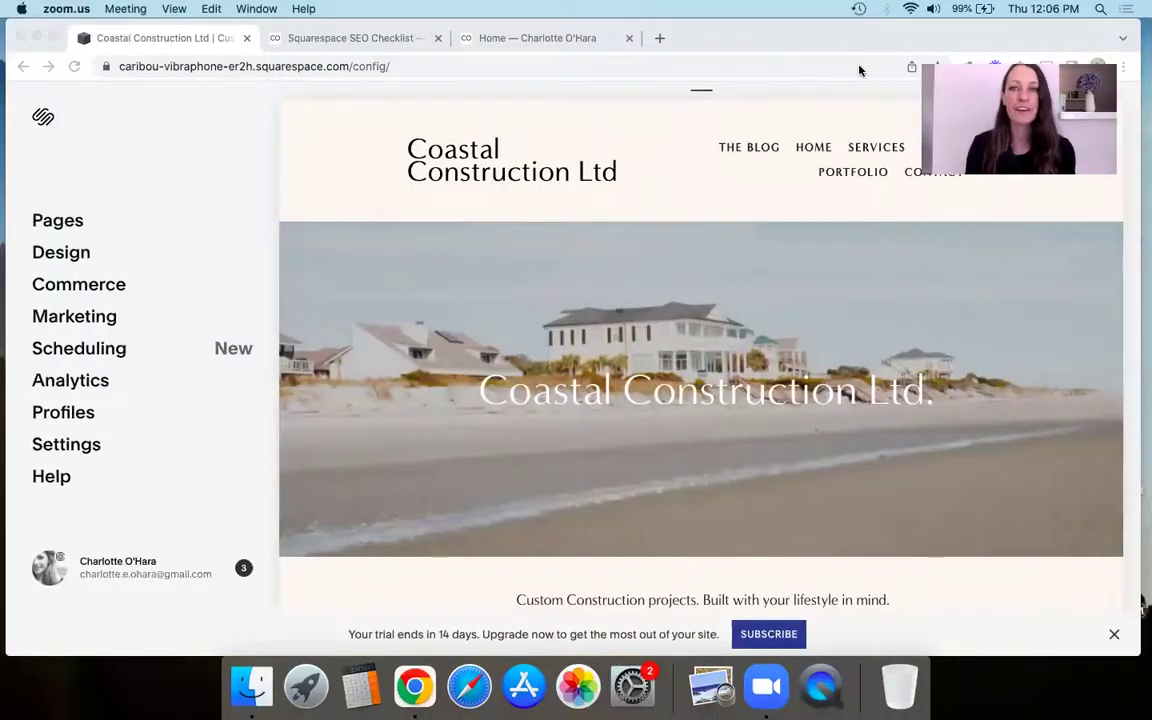
# Browse the Squarespace SEO Checklist page down to its printable checklist sign-up, then back to the top banner
pyautogui.click(352, 40)
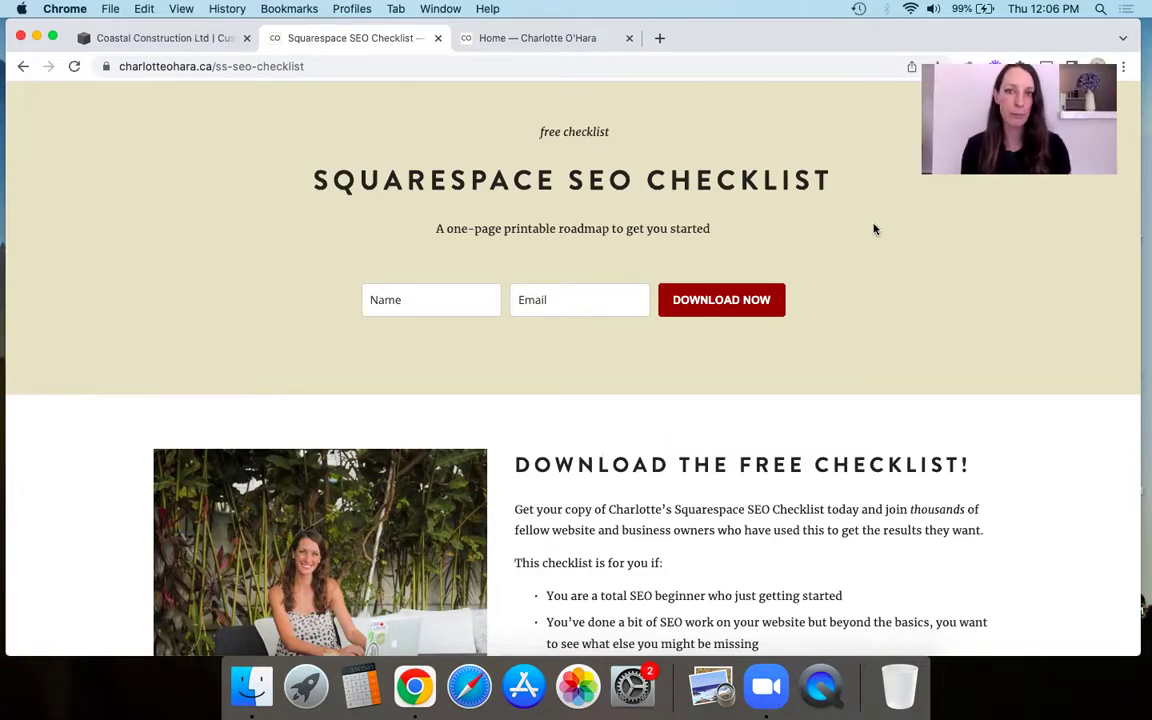
pyautogui.scroll(-5, 851, 399)
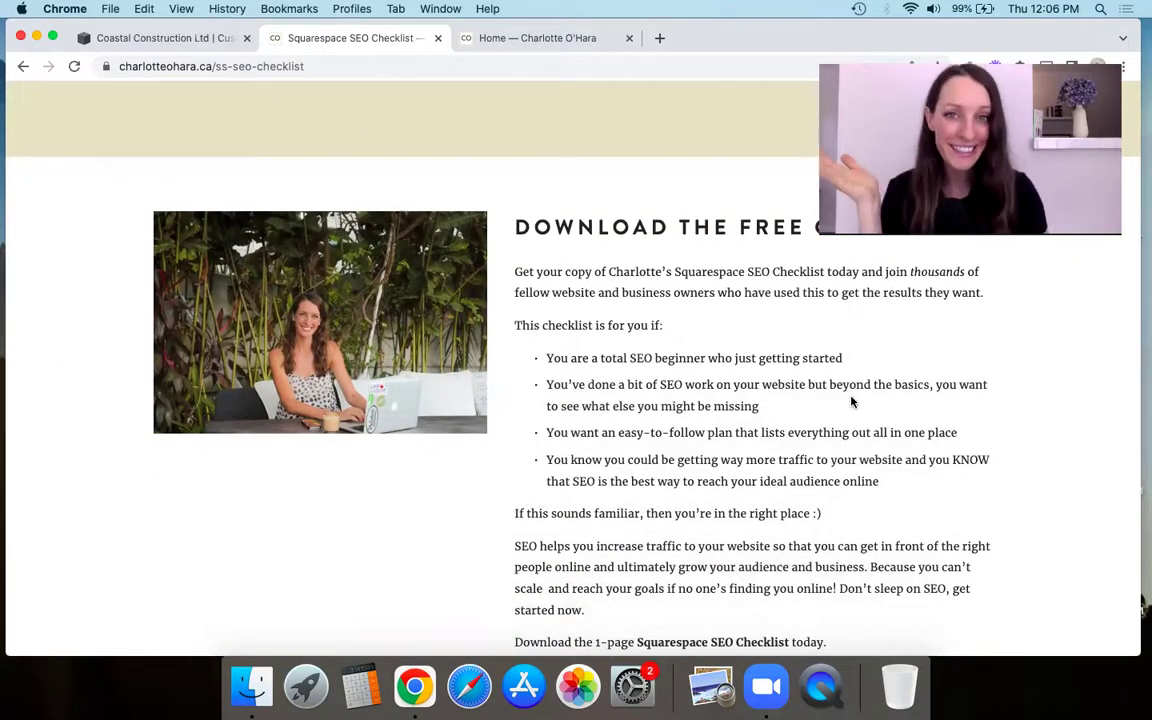
pyautogui.scroll(-2, 851, 401)
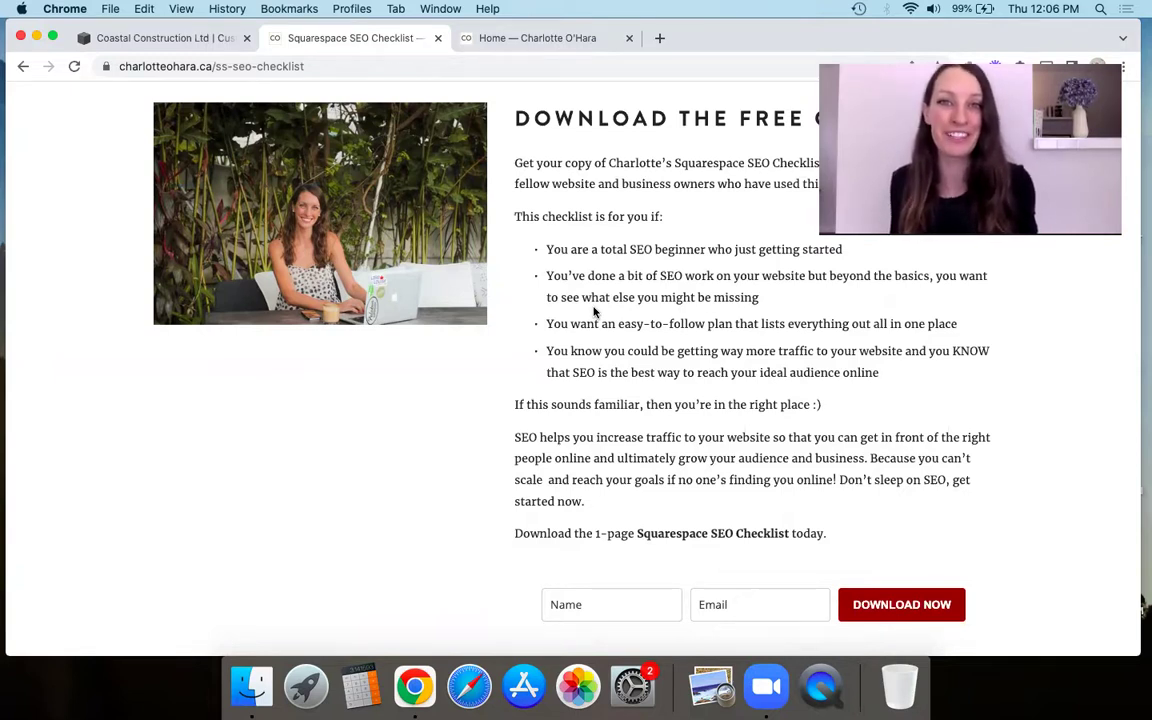
pyautogui.scroll(-2, 581, 362)
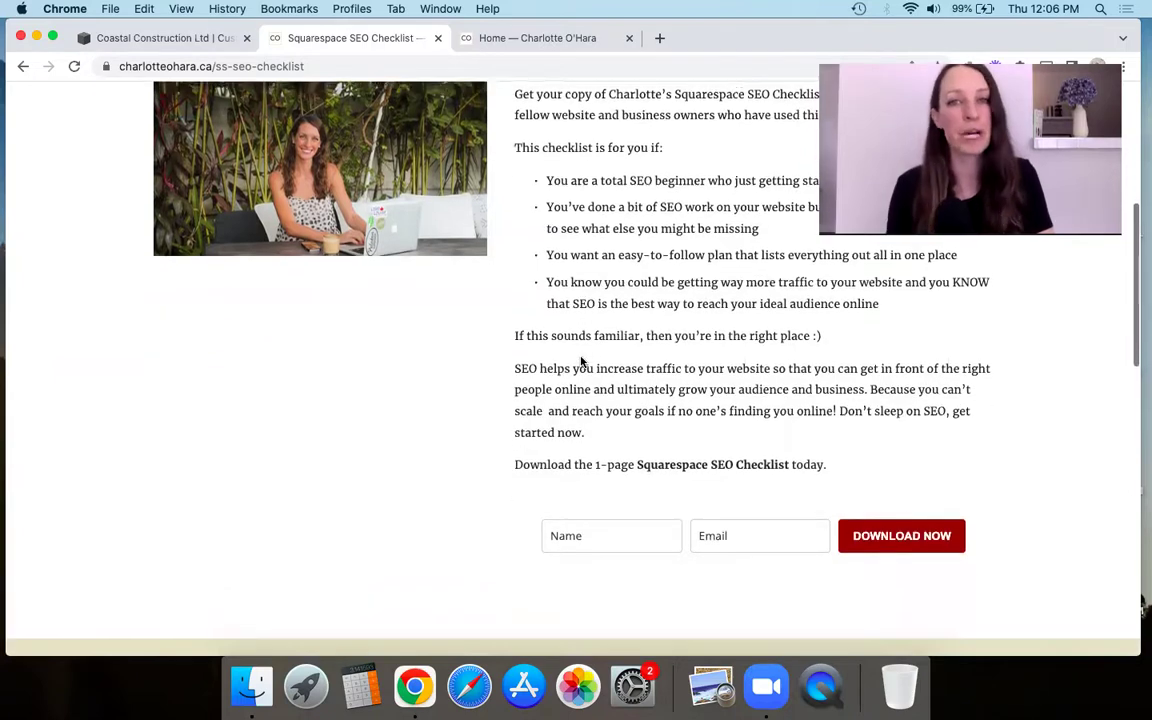
pyautogui.scroll(-6, 168, 394)
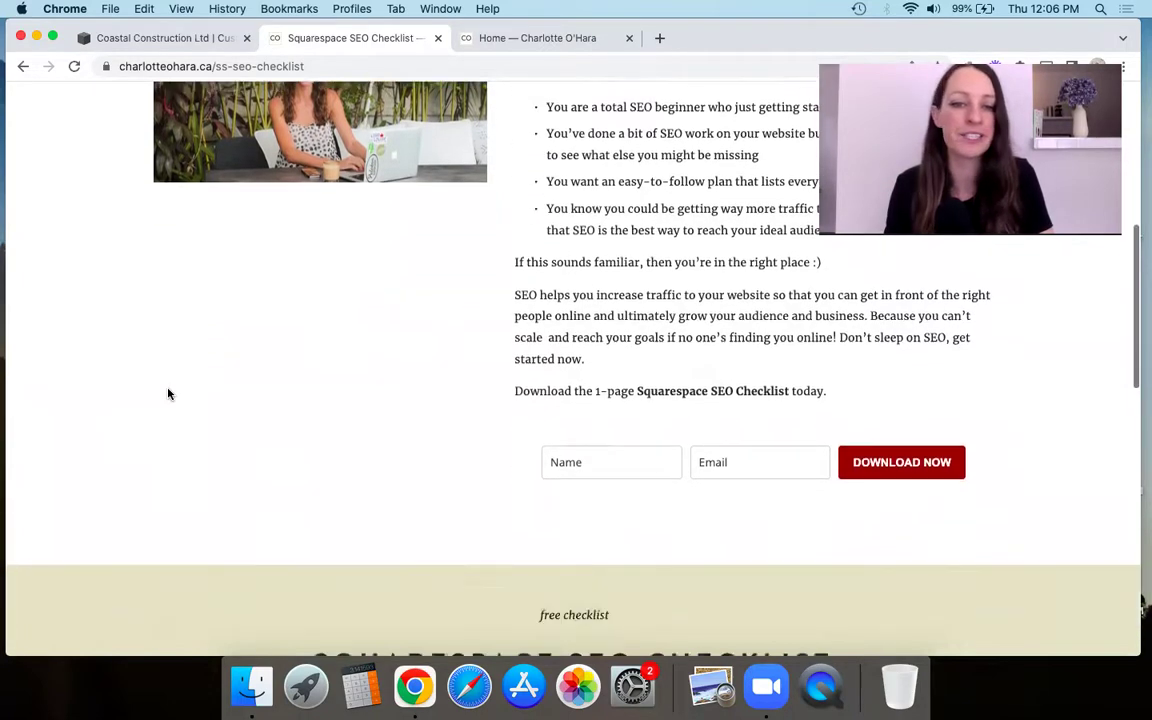
pyautogui.scroll(4, 168, 394)
pyautogui.scroll(6, 168, 394)
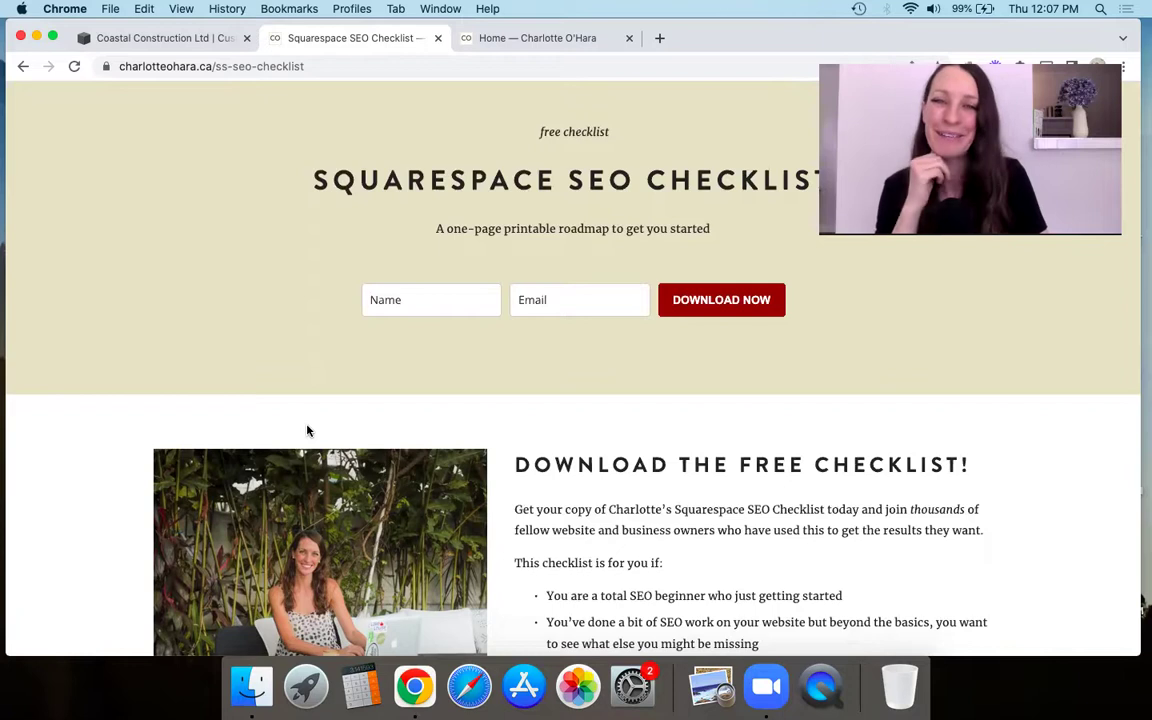
# Return to the Coastal Construction Ltd site and show it as a full-width live preview
pyautogui.click(150, 40)
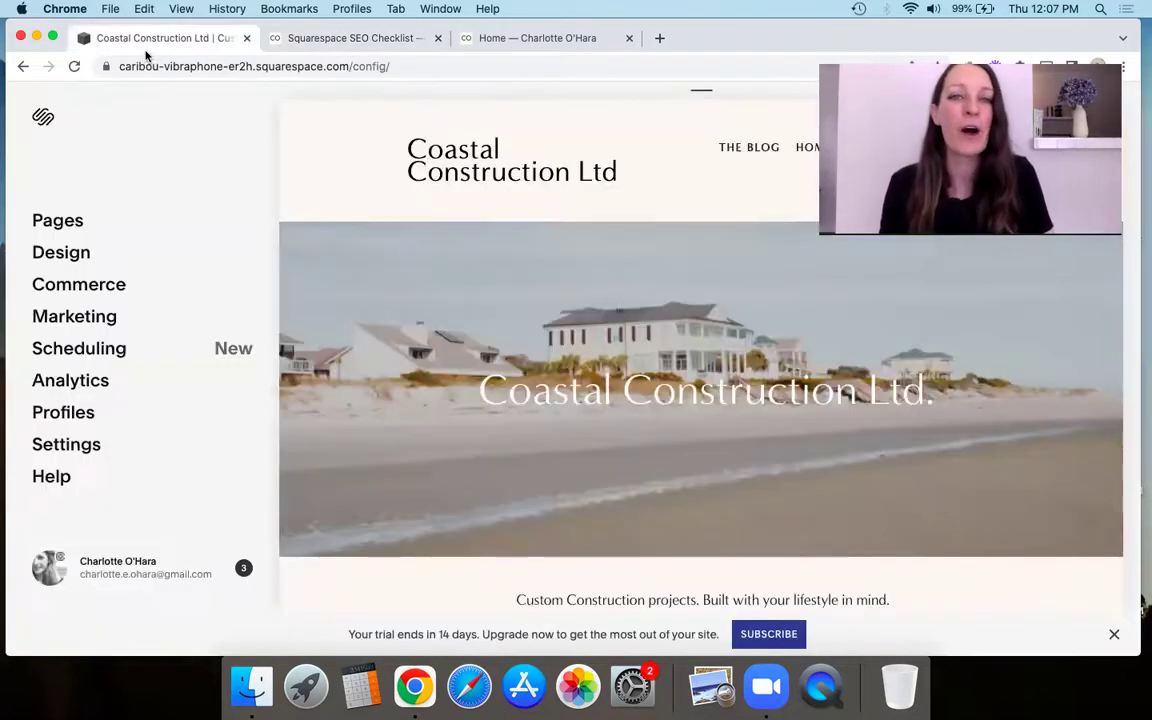
pyautogui.moveTo(460, 406)
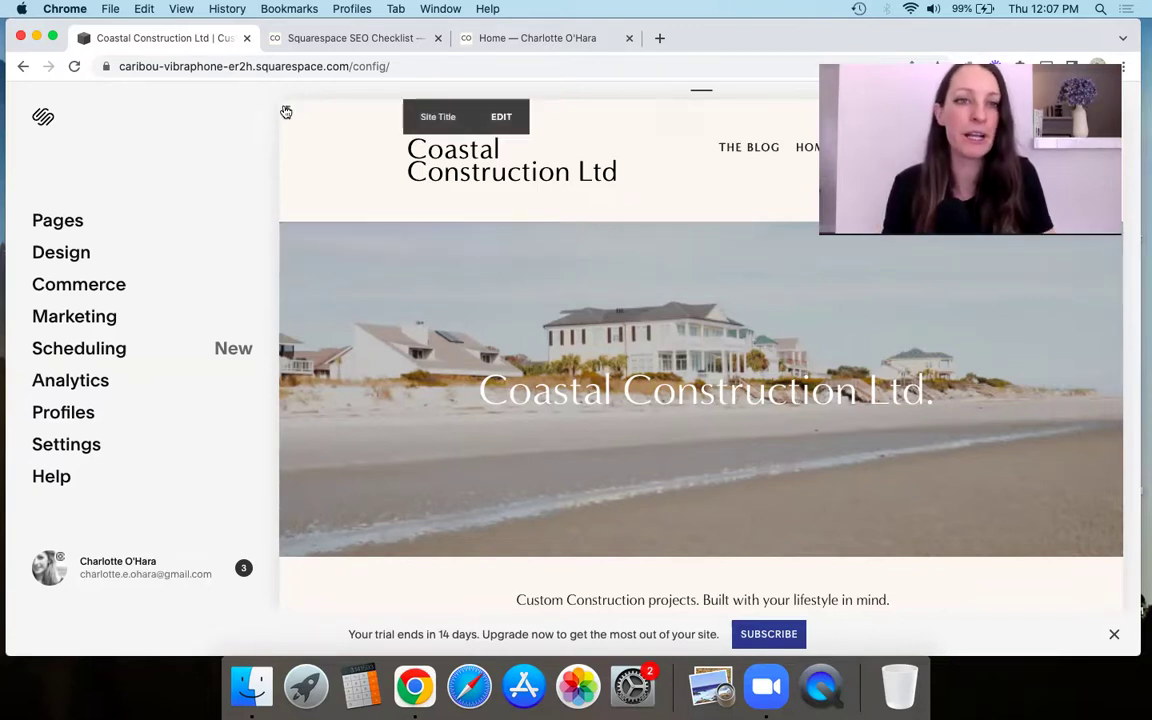
pyautogui.click(286, 112)
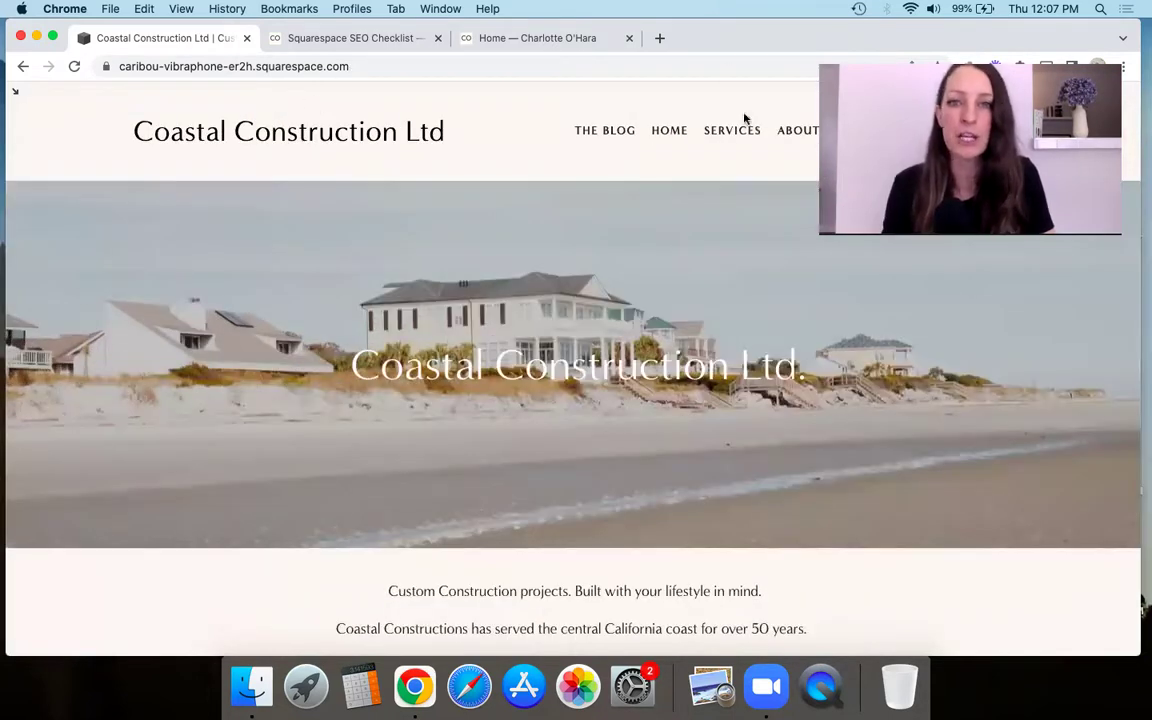
pyautogui.moveTo(716, 124)
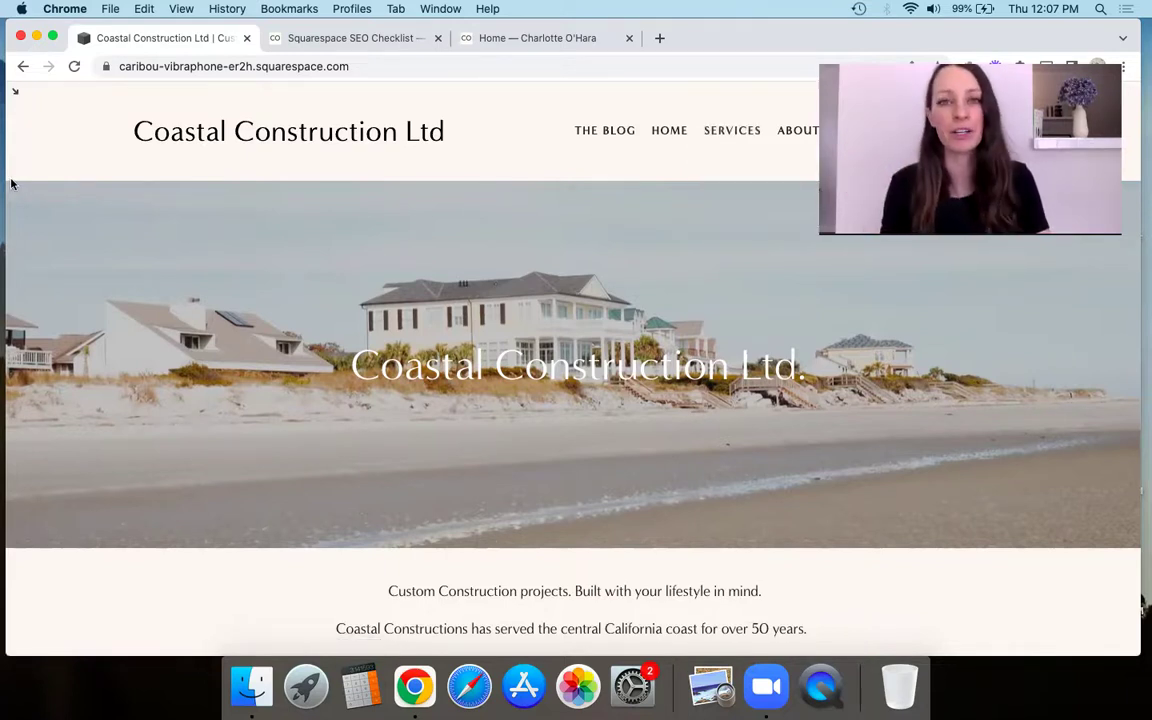
# Exit the preview, open the Pages panel, and expand the Services folder to its three construction pages
pyautogui.click(14, 95)
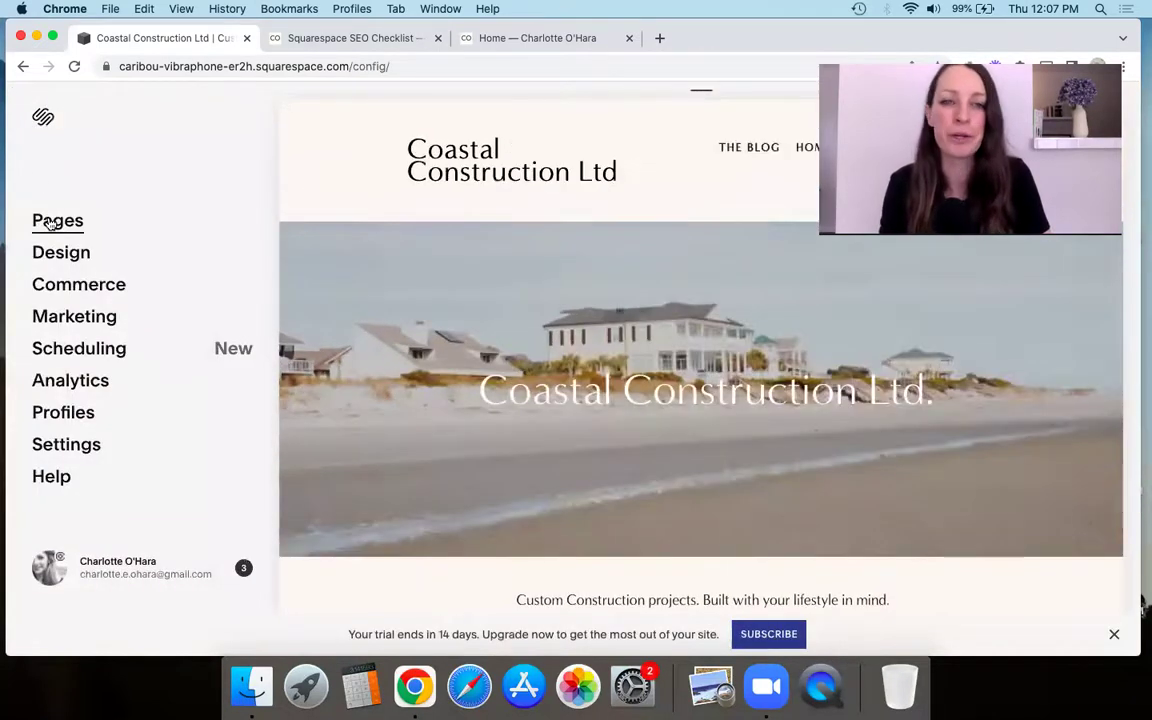
pyautogui.click(50, 222)
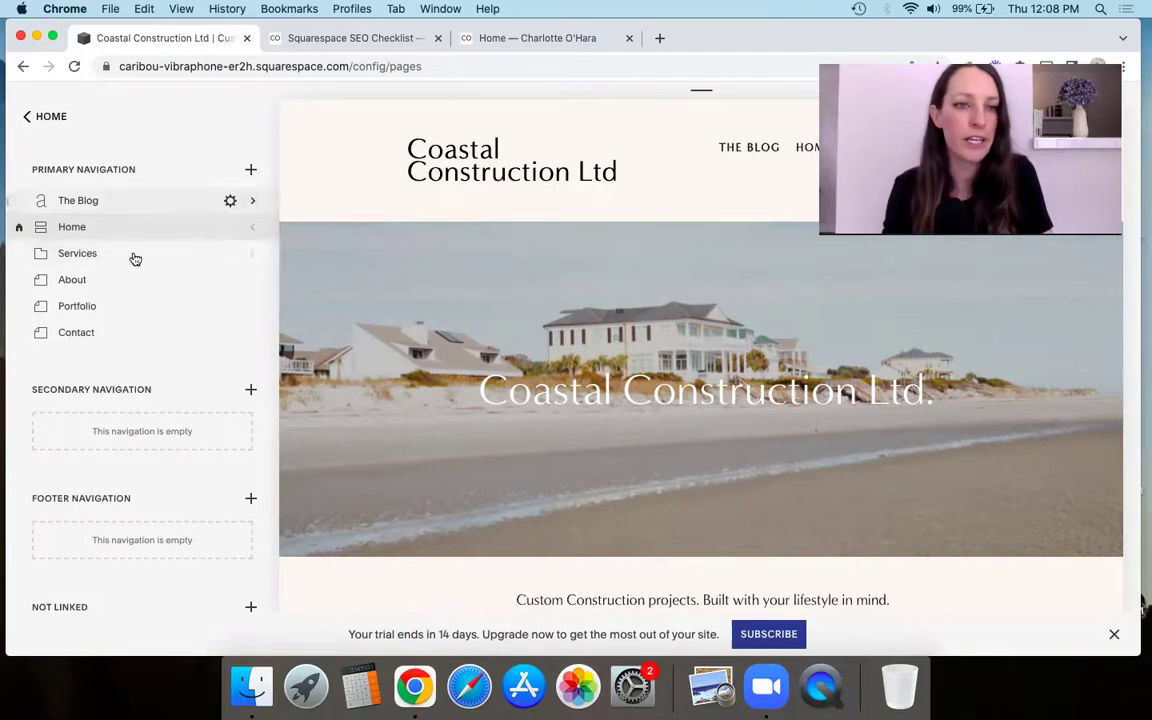
pyautogui.click(255, 254)
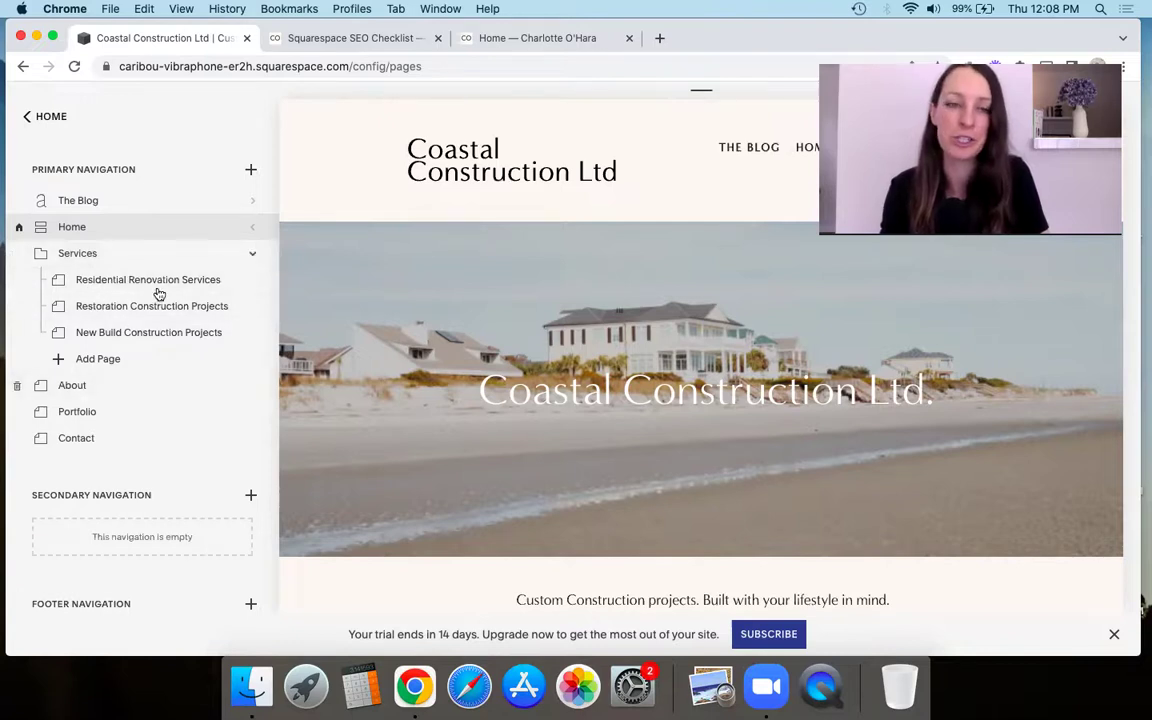
pyautogui.moveTo(587, 140)
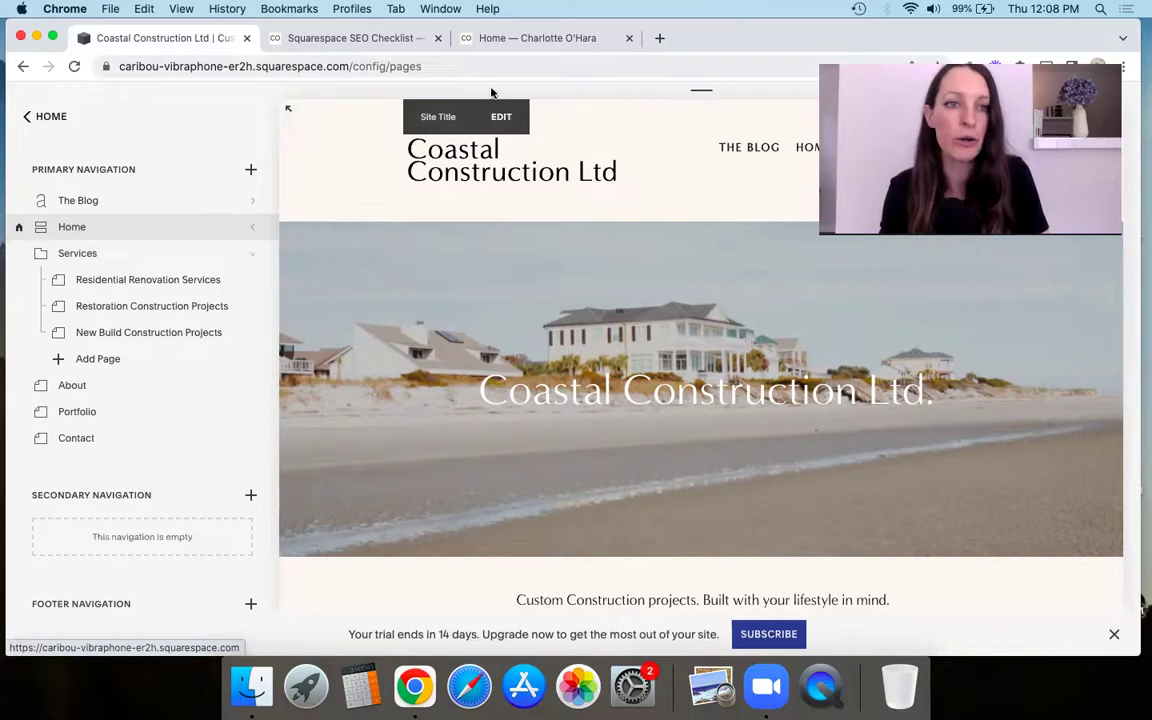
# Add a new folder named Products to the primary navigation
pyautogui.click(252, 171)
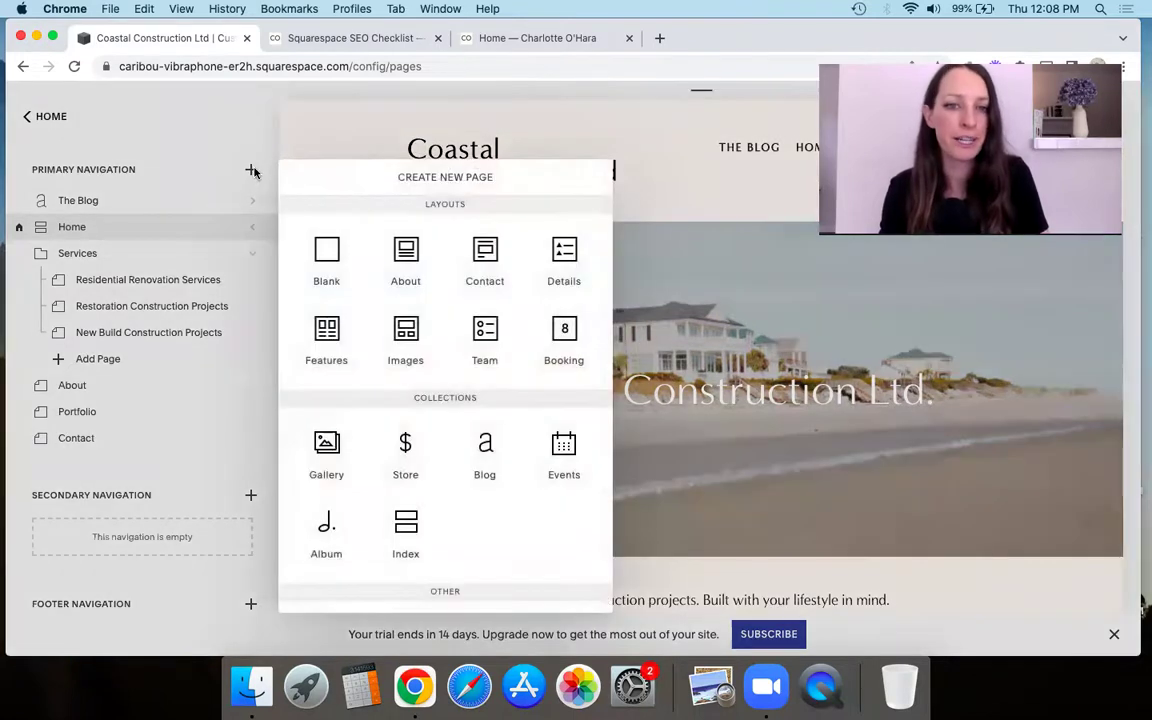
pyautogui.scroll(-2, 467, 464)
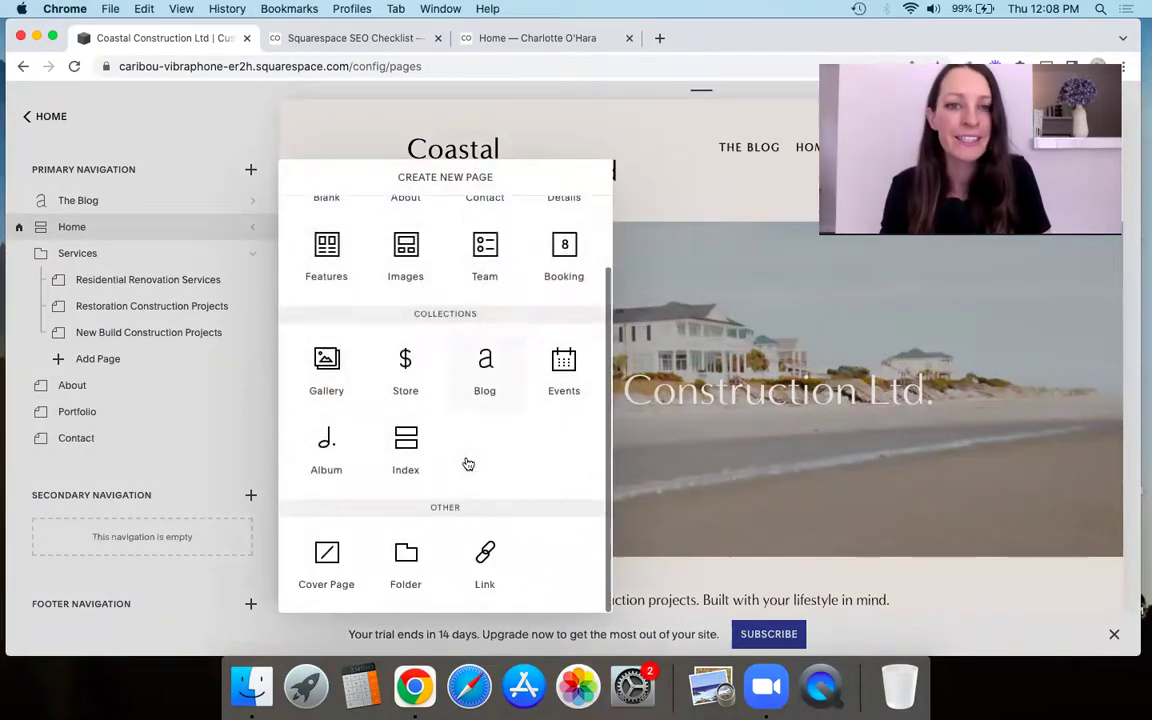
pyautogui.click(406, 560)
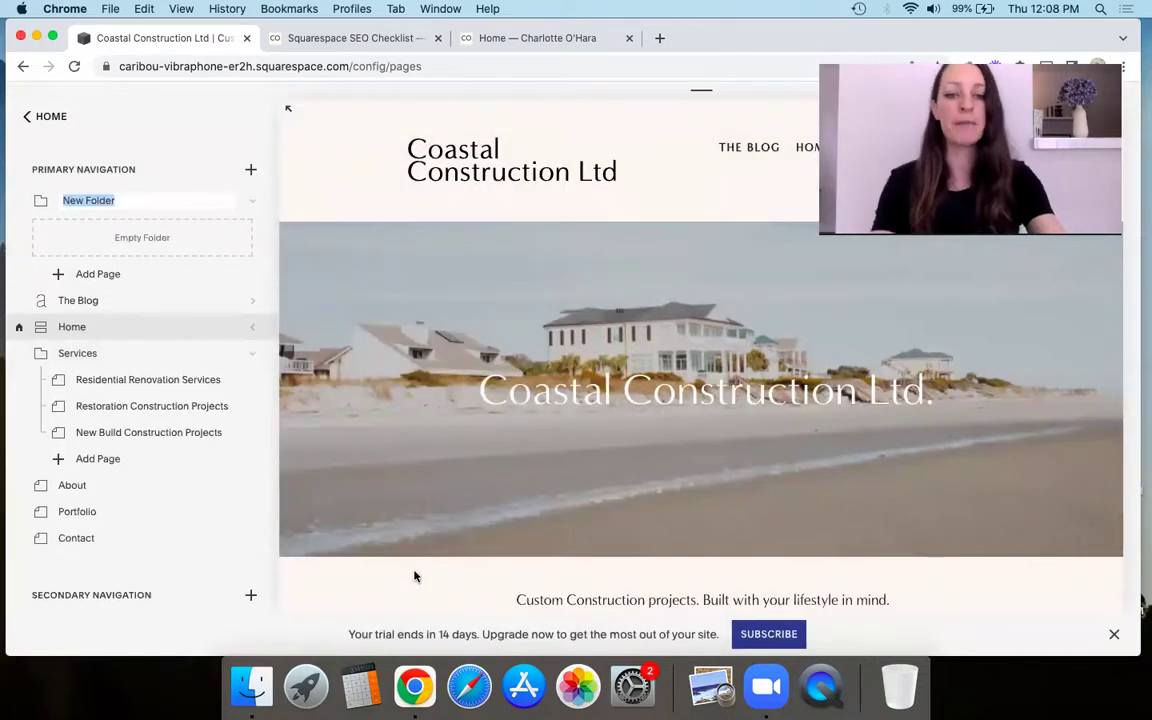
pyautogui.write('Products')
pyautogui.press('Return')
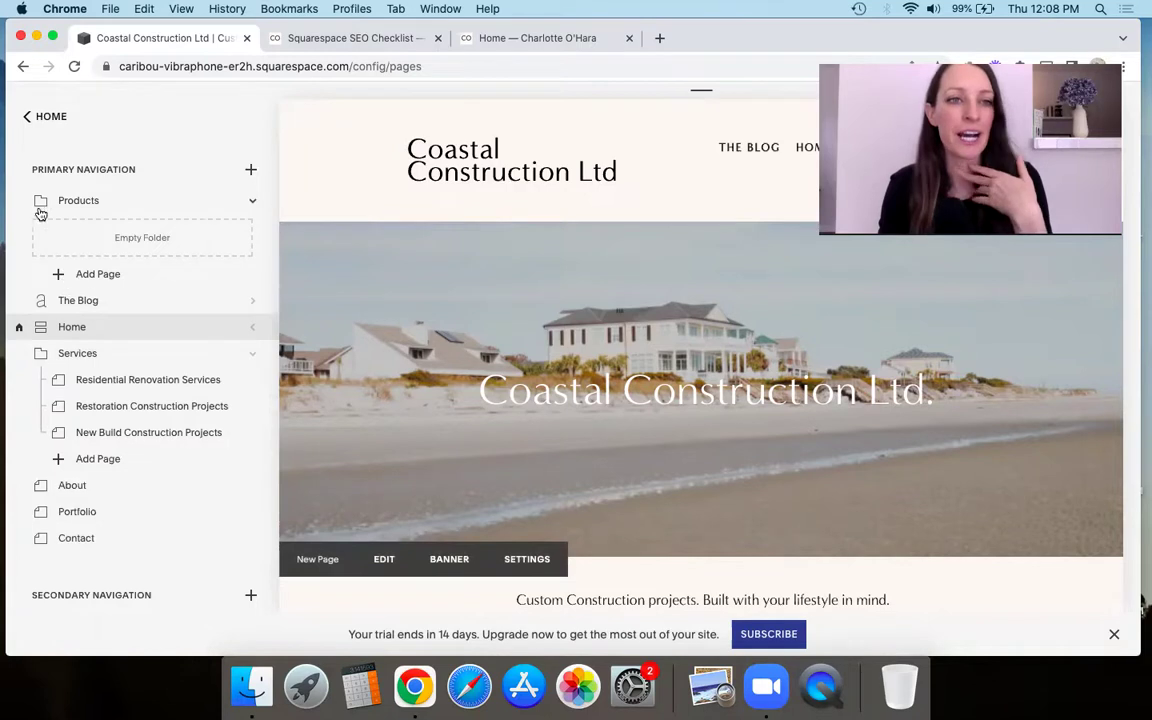
# Add three blank pages inside Products named Tops, Bottoms and Accessories
pyautogui.click(84, 270)
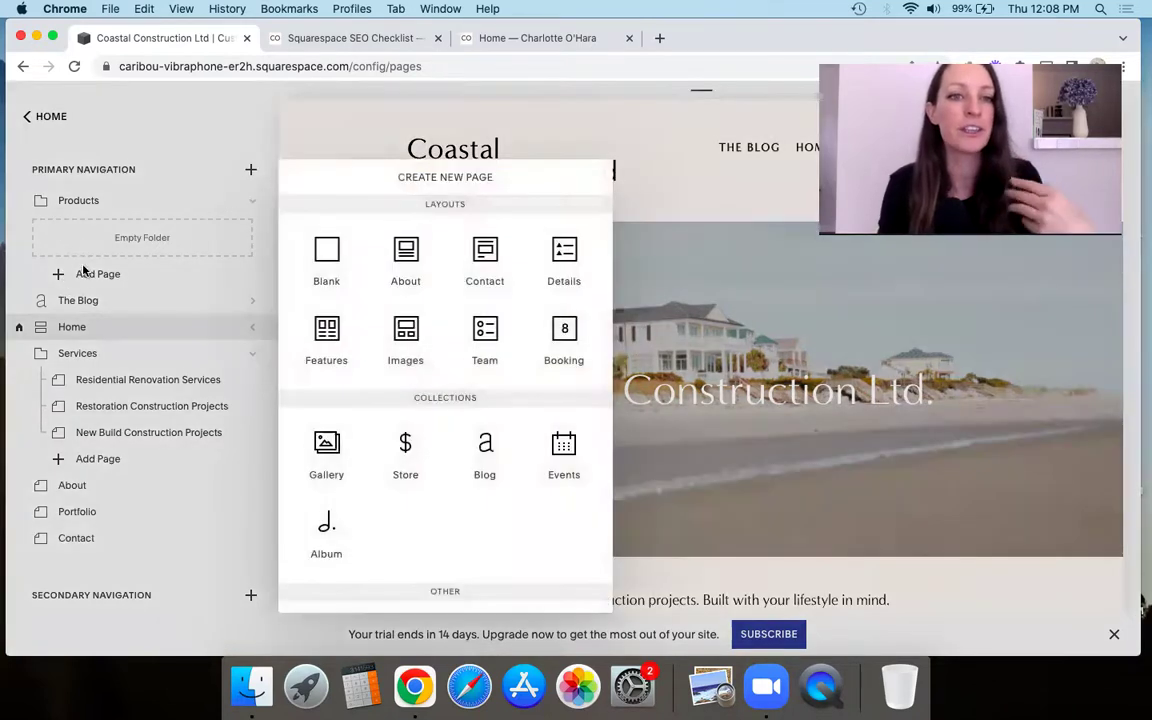
pyautogui.click(331, 253)
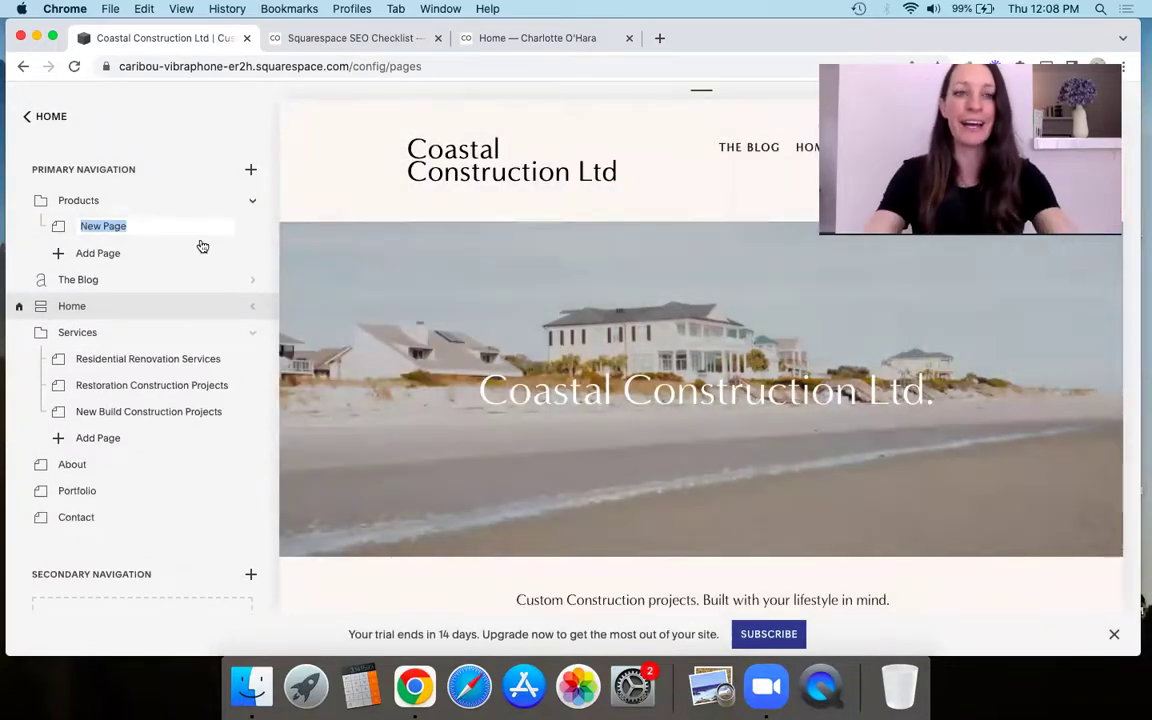
pyautogui.write('Tops')
pyautogui.click(127, 255)
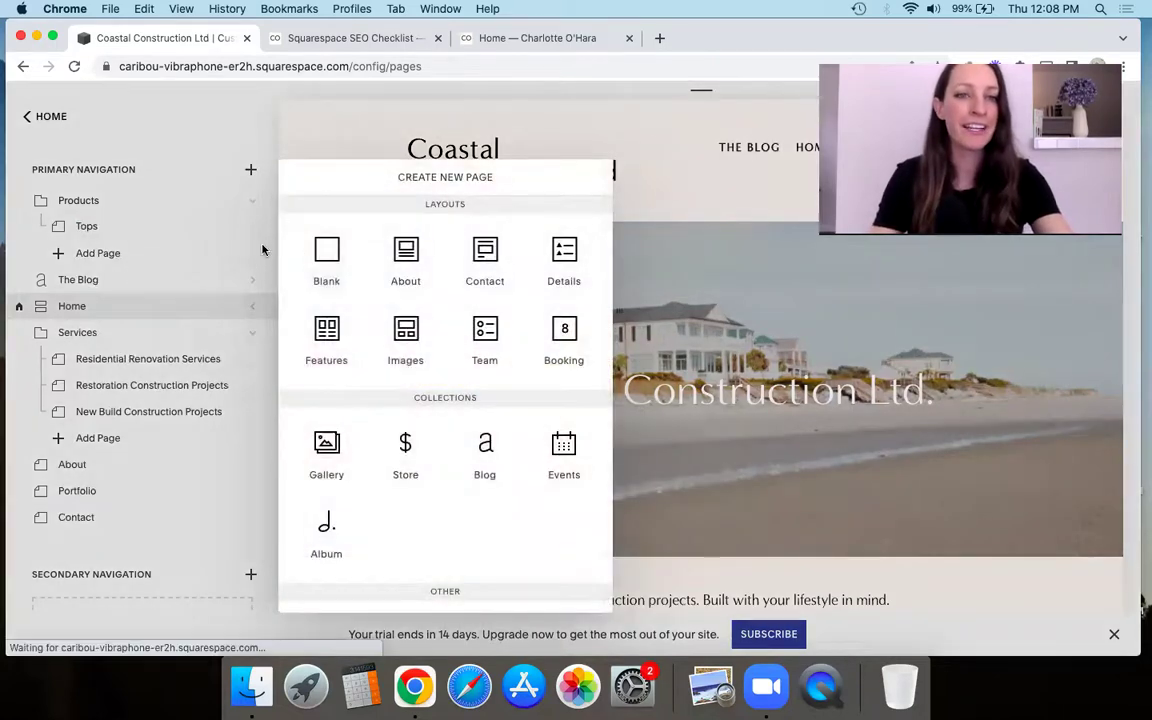
pyautogui.click(322, 254)
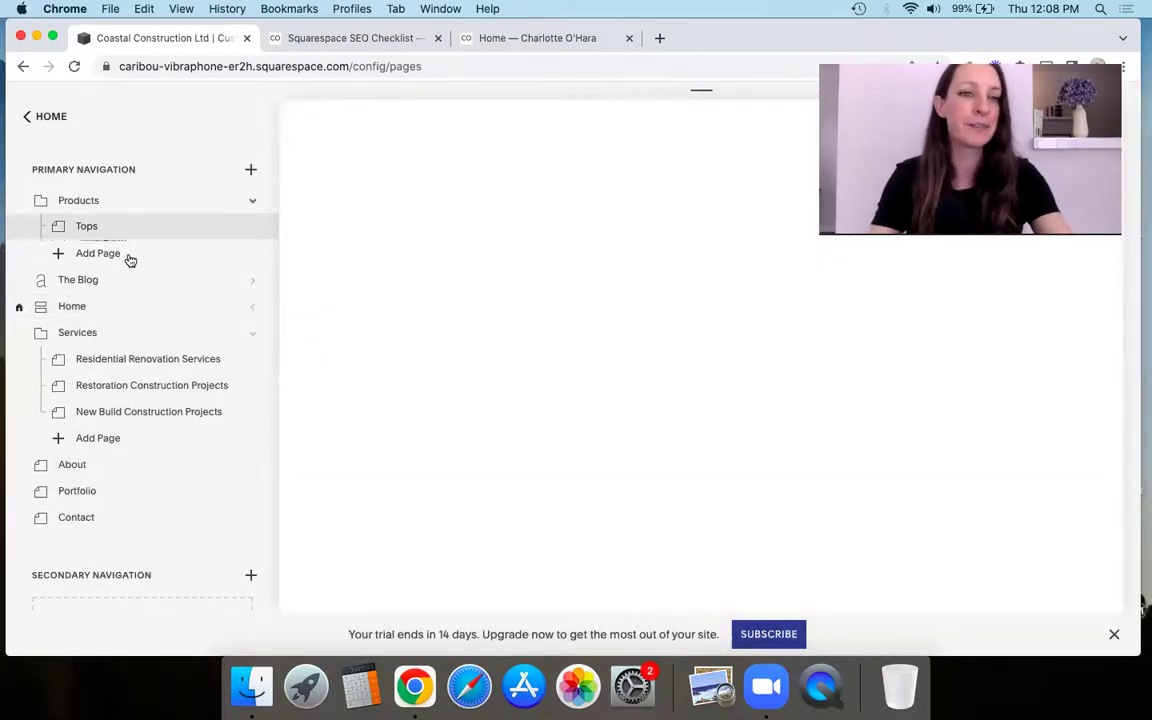
pyautogui.write('Bottoms')
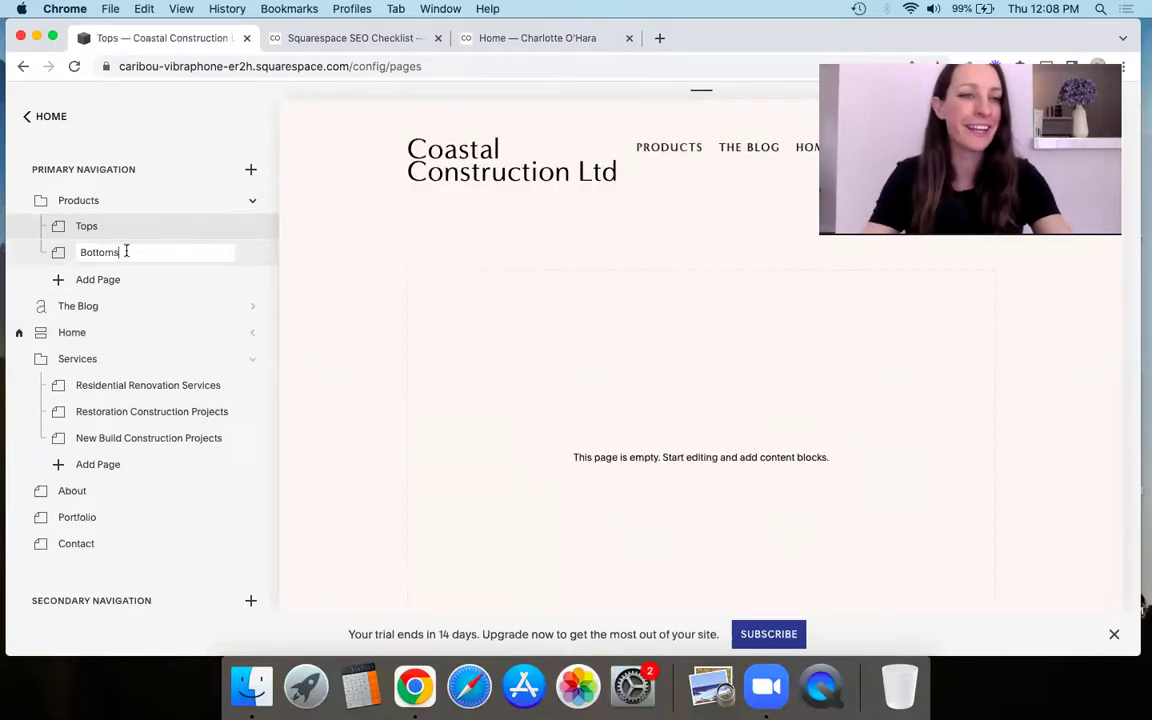
pyautogui.click(110, 278)
pyautogui.click(322, 257)
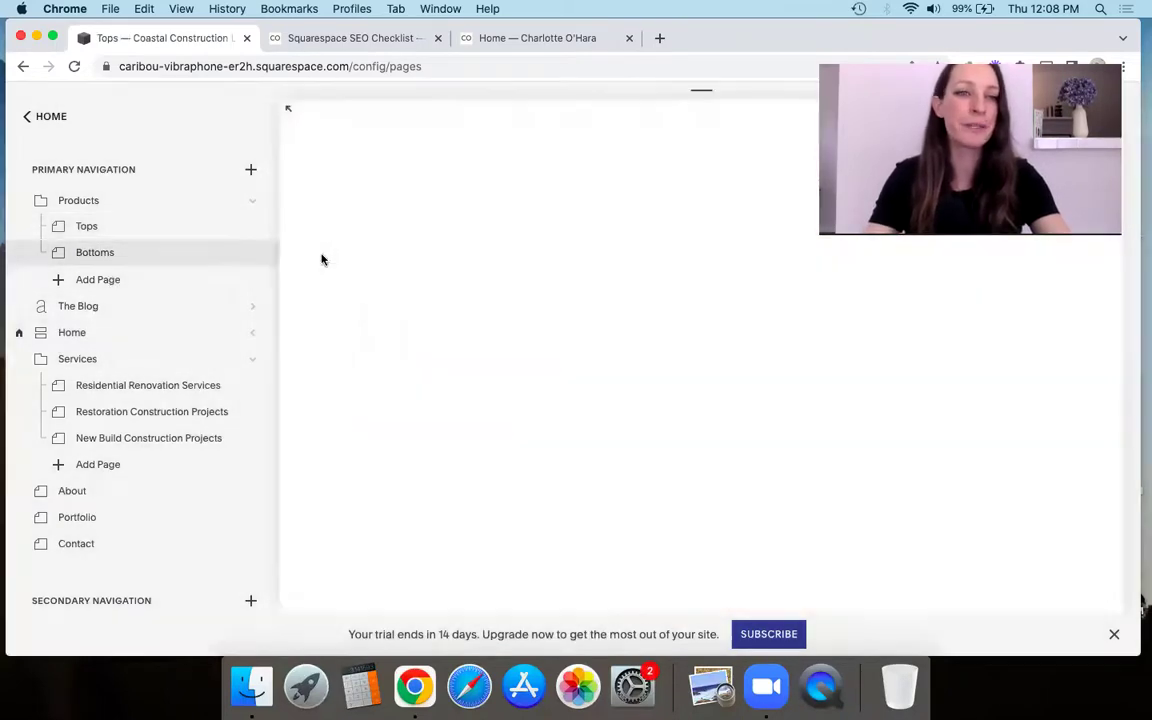
pyautogui.write('Accessories')
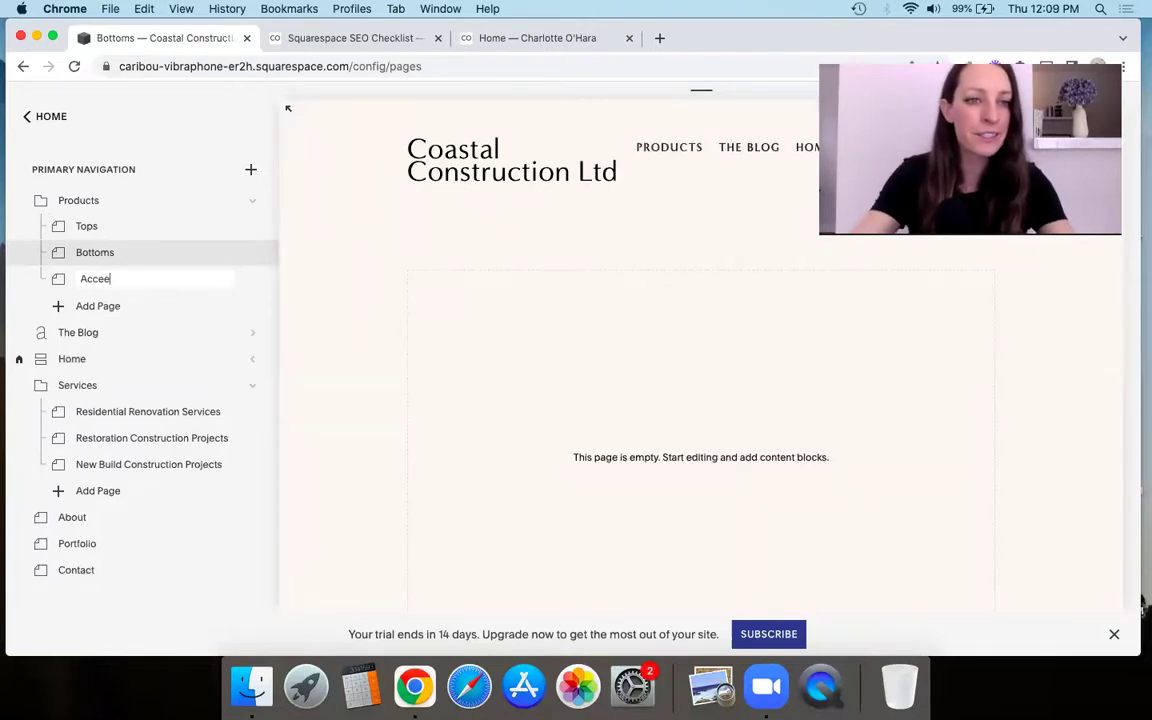
pyautogui.click(150, 303)
pyautogui.click(108, 226)
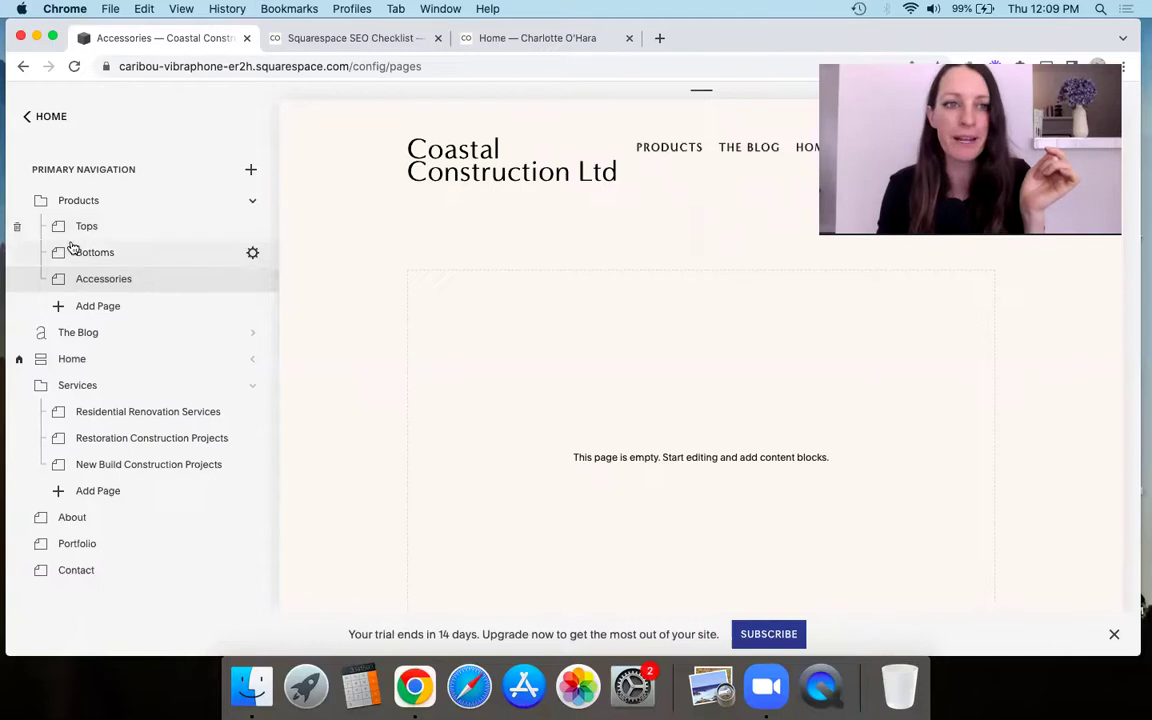
# On the Tops page, write 'Tops' and 'this is where you add the cont' in the text block and save
pyautogui.click(90, 229)
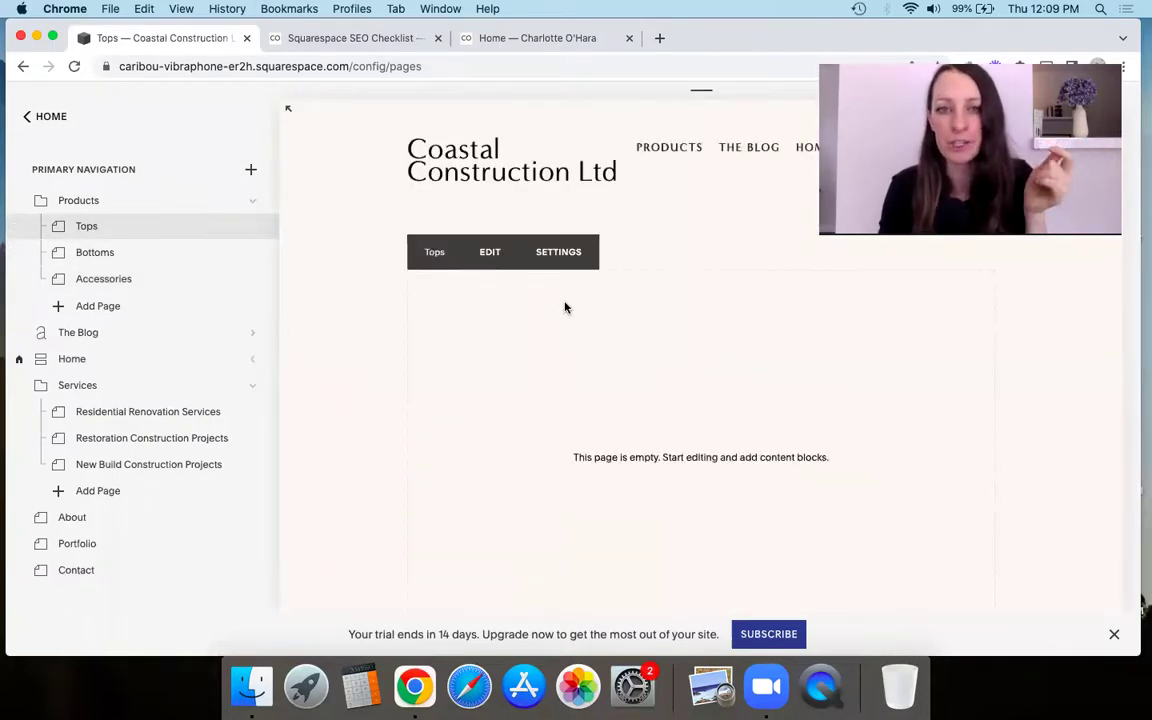
pyautogui.click(489, 252)
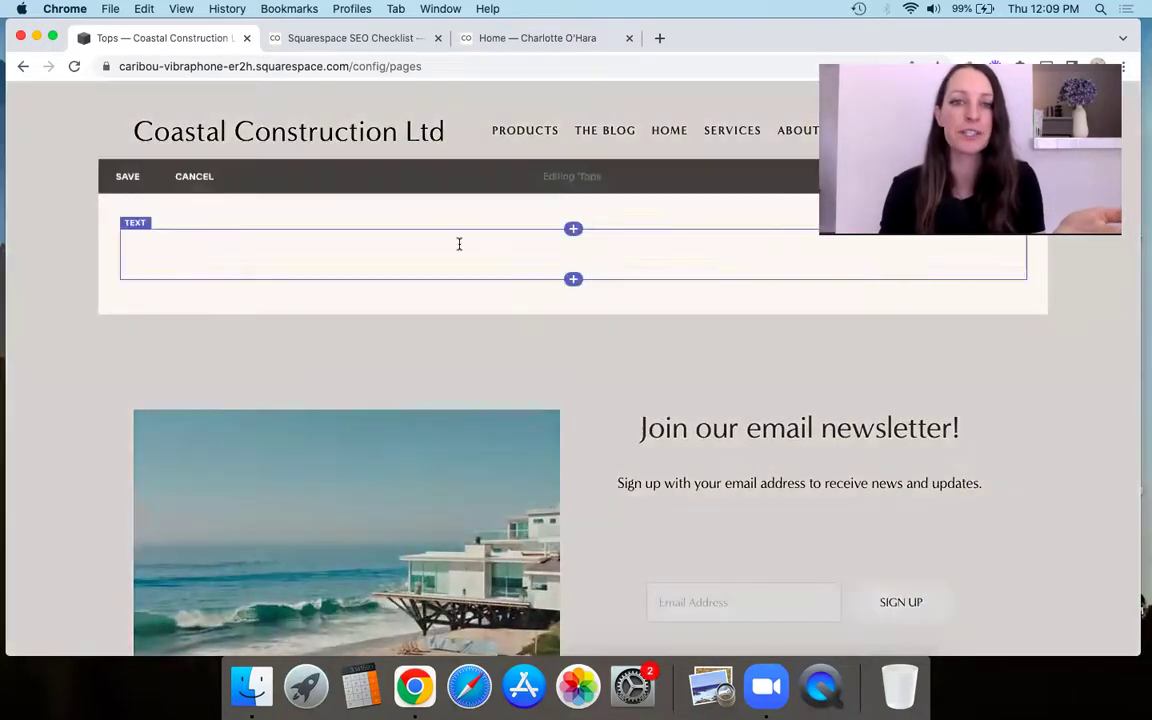
pyautogui.click(459, 244)
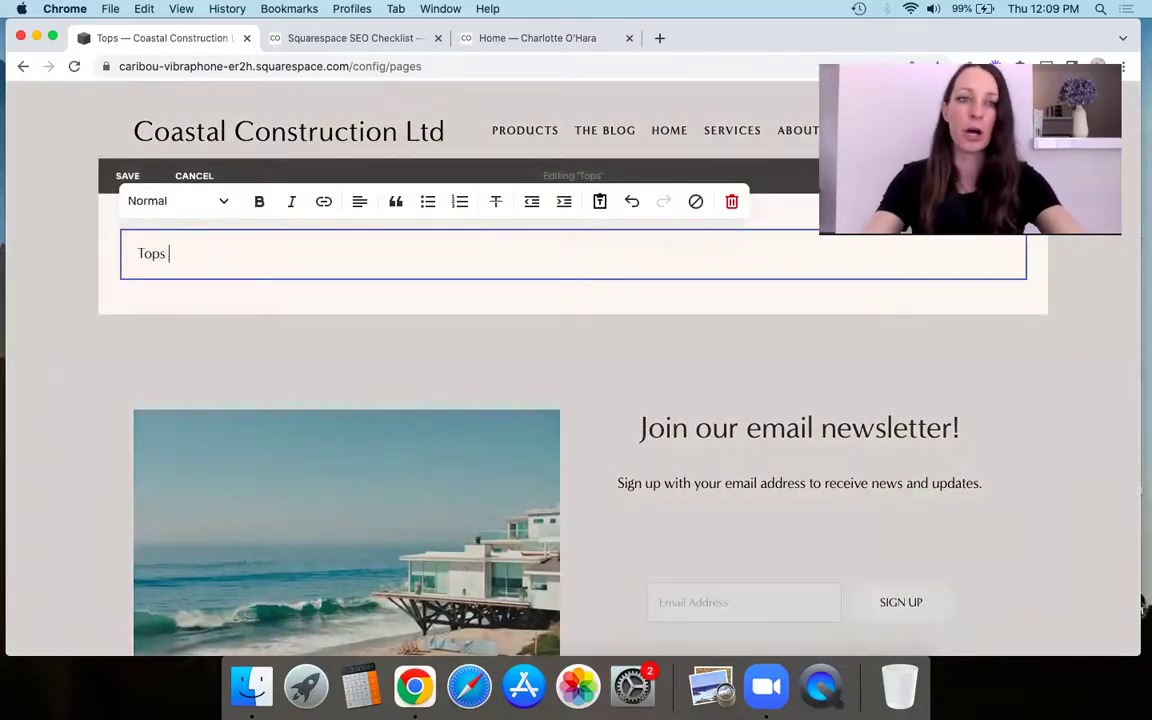
pyautogui.write('Tops')
pyautogui.press('Return')
pyautogui.write('thi')
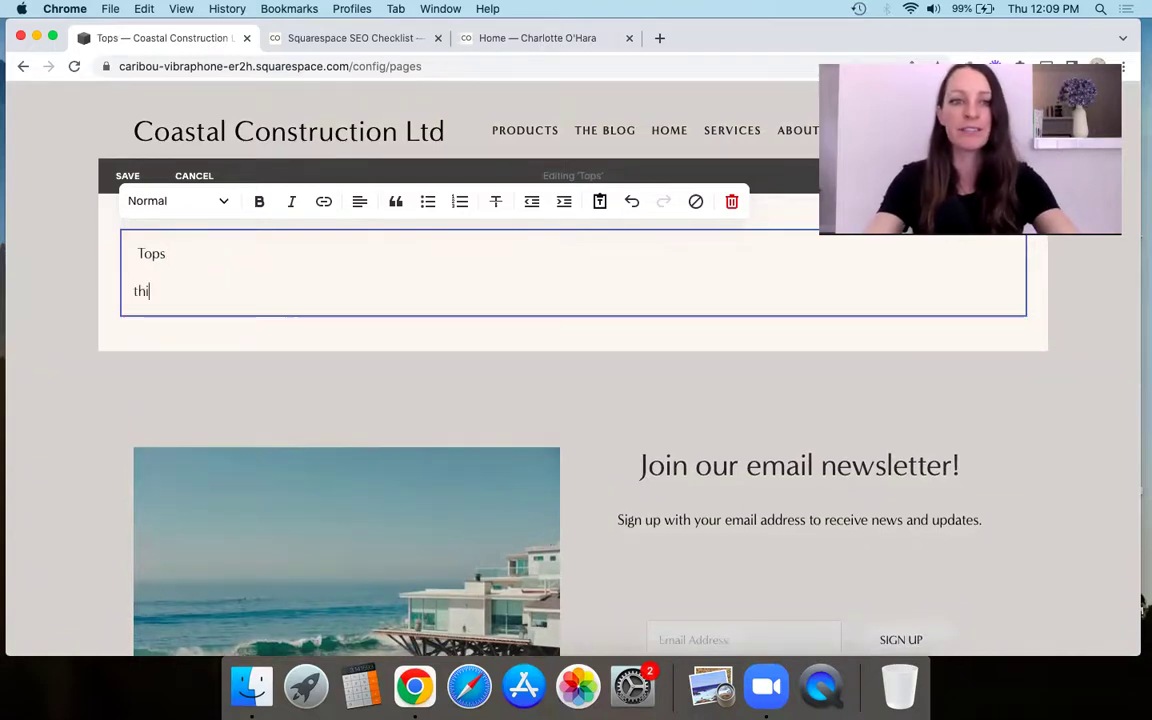
pyautogui.write('s is where you add the')
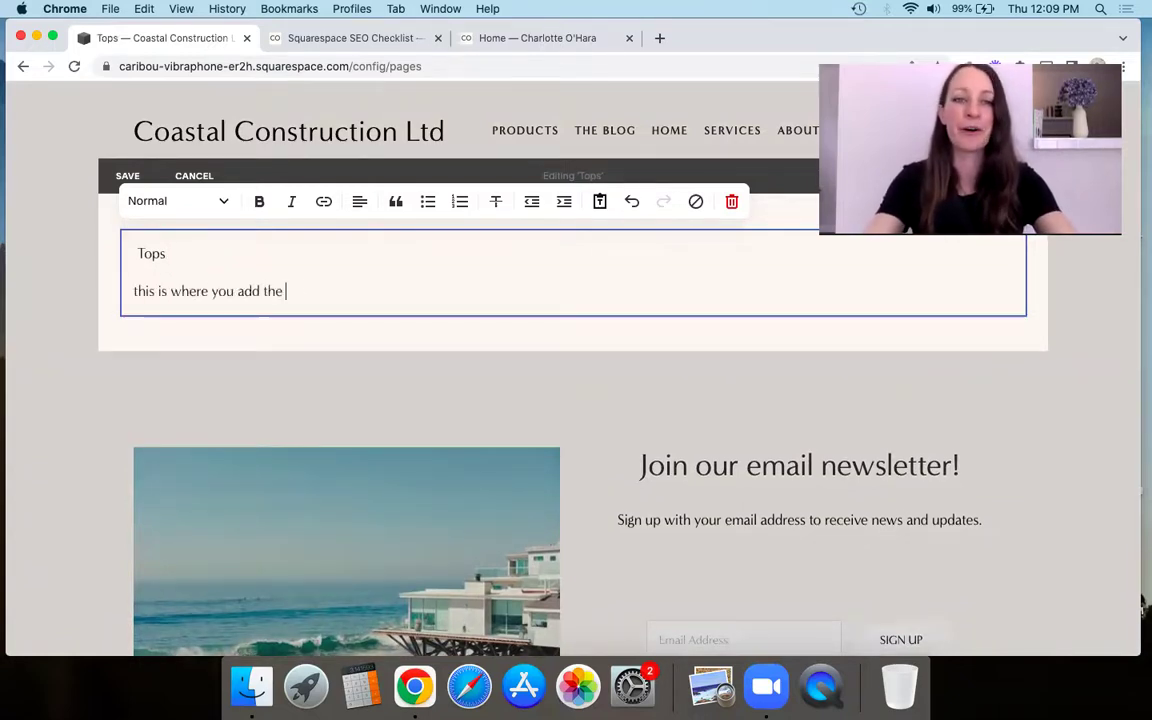
pyautogui.write(' cont')
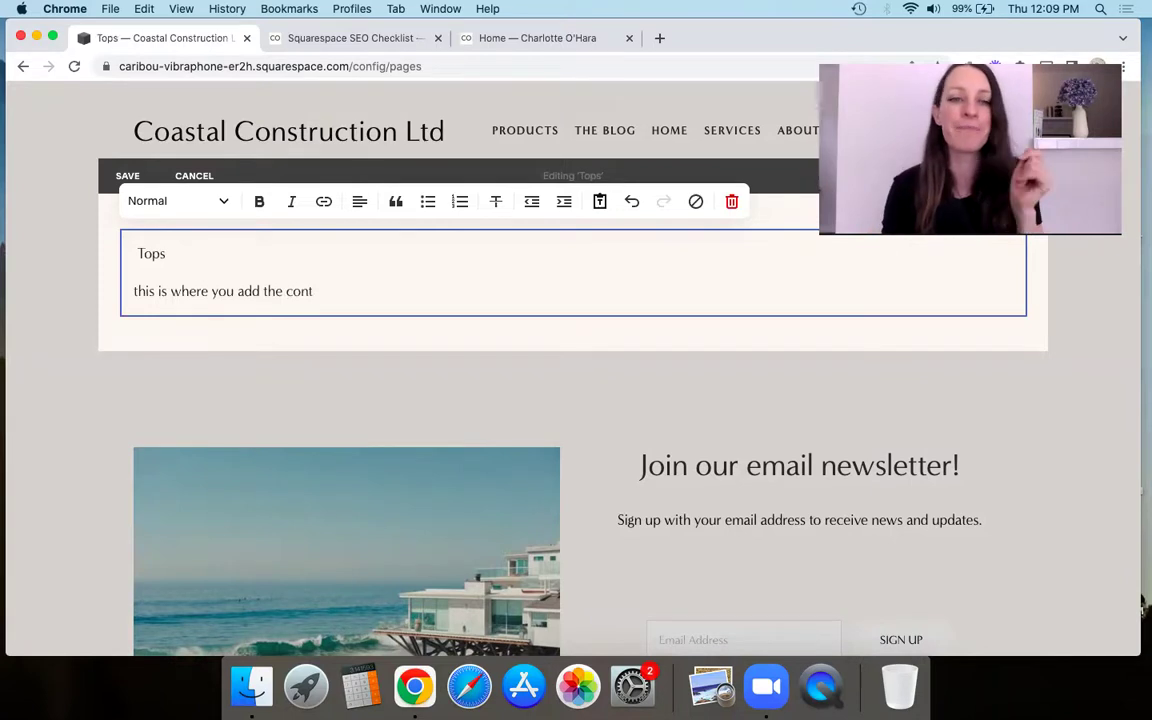
pyautogui.click(127, 175)
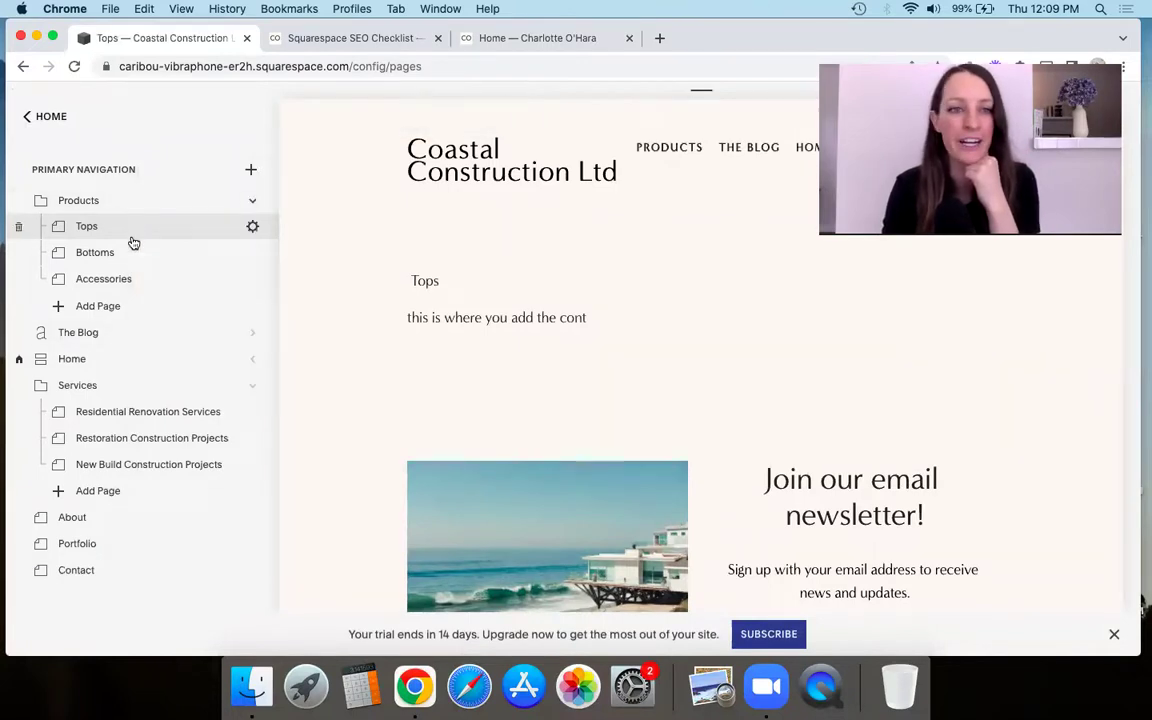
# Drag the unlinked About (Copy) page into the Products folder, just below Tops
pyautogui.scroll(-10, 148, 468)
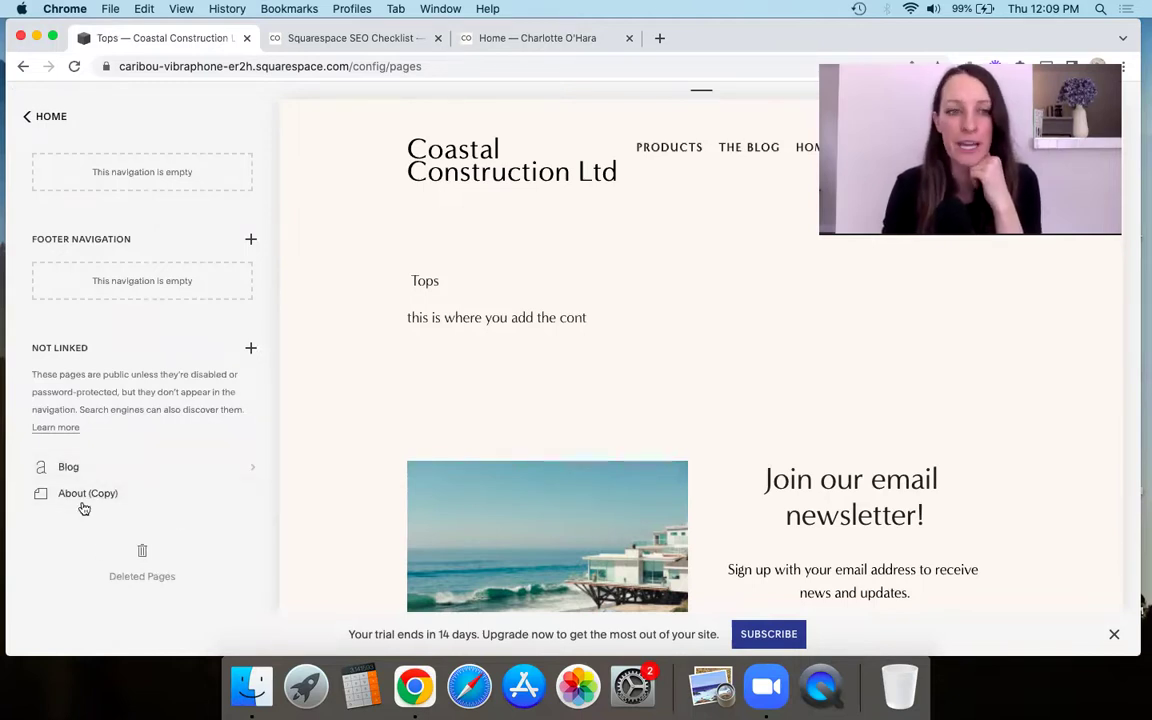
pyautogui.moveTo(88, 500); pyautogui.dragTo(111, 259)
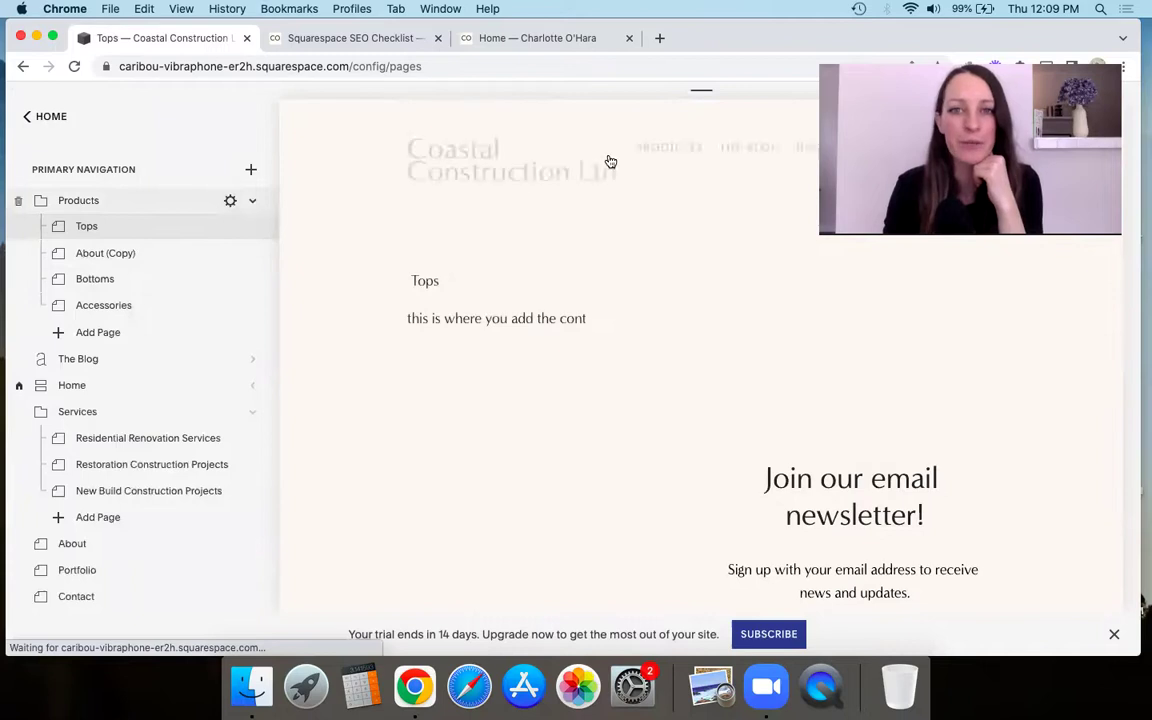
pyautogui.moveTo(680, 148)
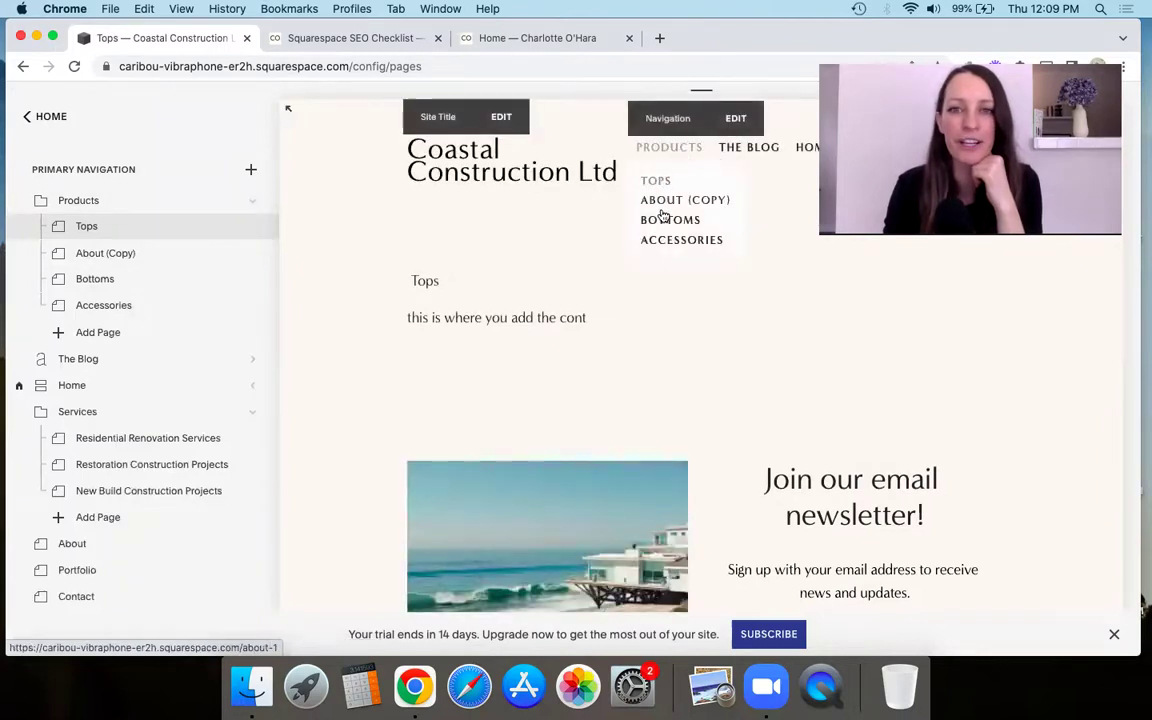